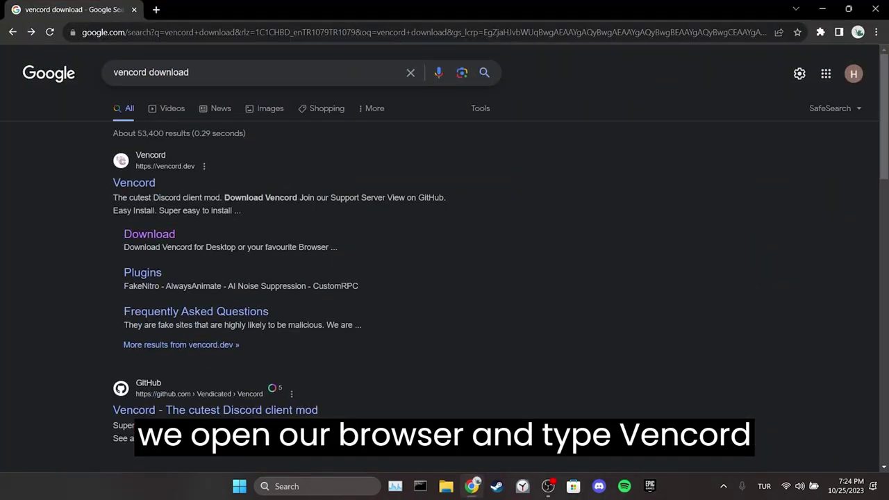
Step: Refocus the 'vencord download' search query and dismiss the suggestions list
click(151, 73)
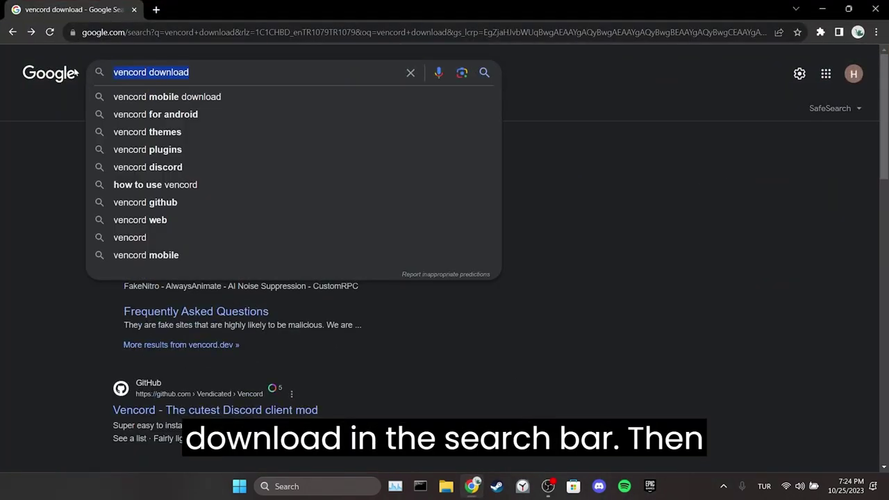
click(559, 199)
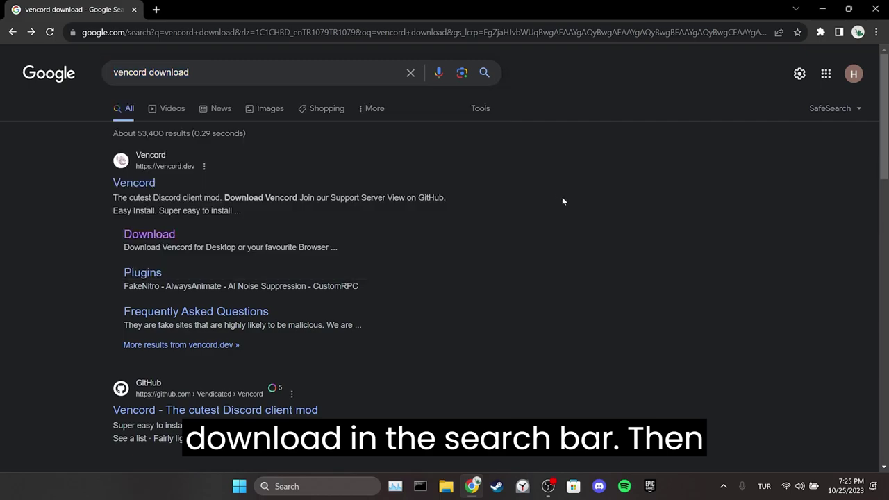
Step: Open vencord.dev's download page, download the Windows VencordInstaller.exe and launch it
click(132, 237)
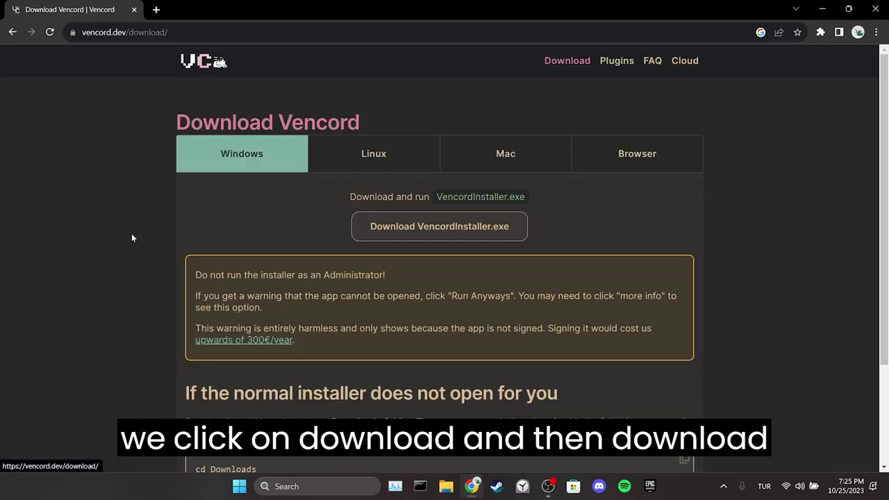
click(431, 232)
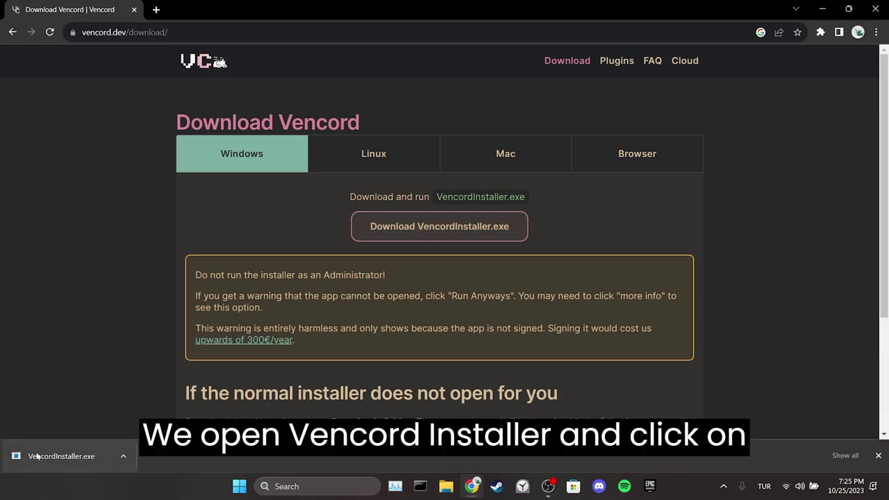
click(36, 457)
Step: Allow the unsigned installer to run and reinstall Vencord on Stable Discord, retrying after the failure
click(474, 254)
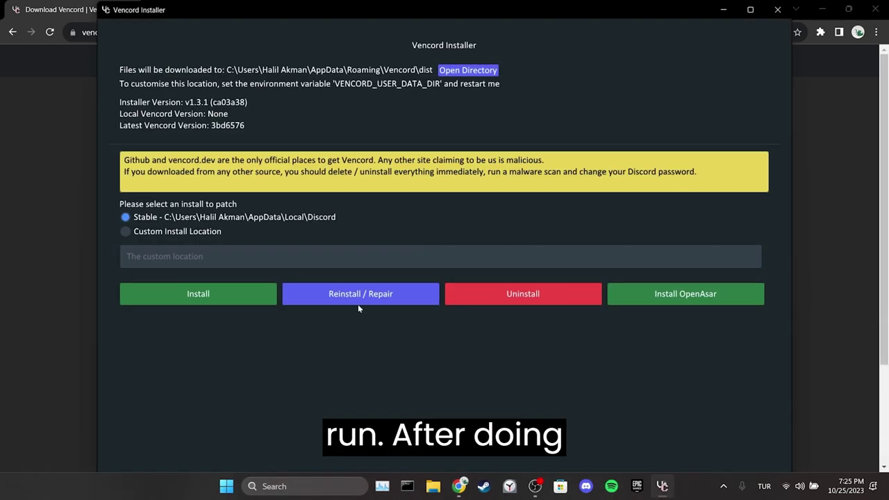
click(357, 303)
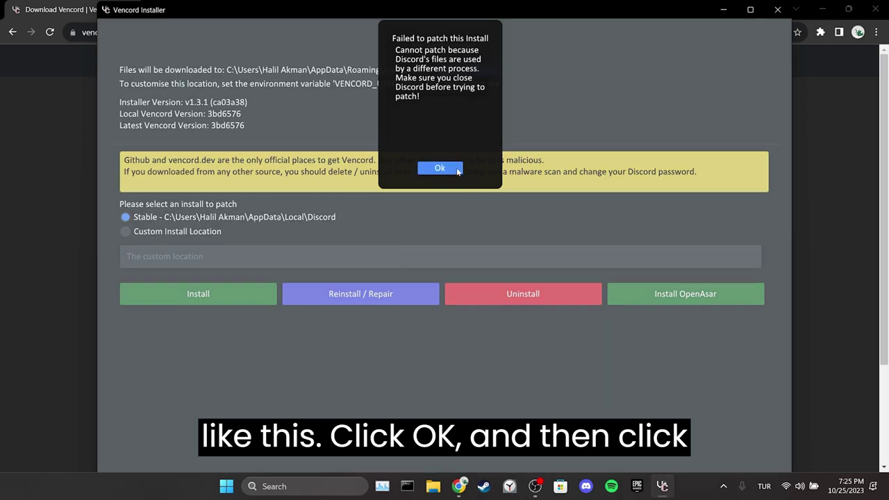
click(439, 167)
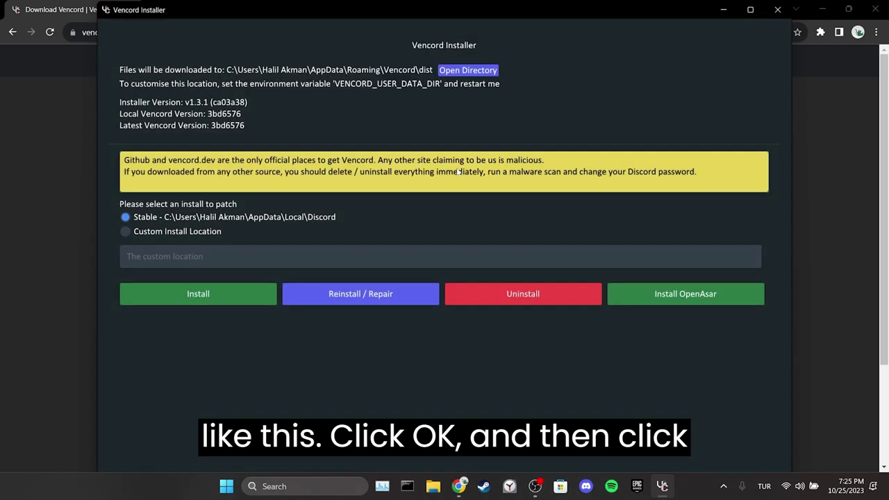
click(372, 295)
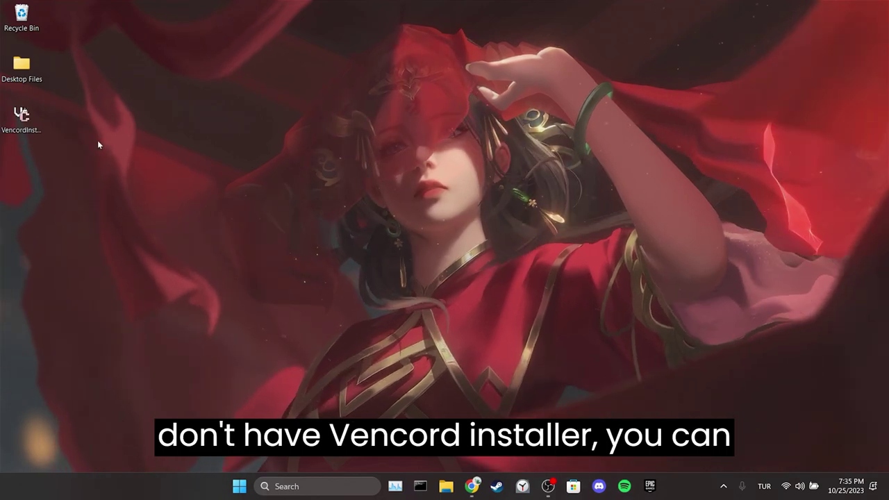
Step: Launch VencordInstaller.exe from the desktop and allow the unsigned installer to run
click(472, 486)
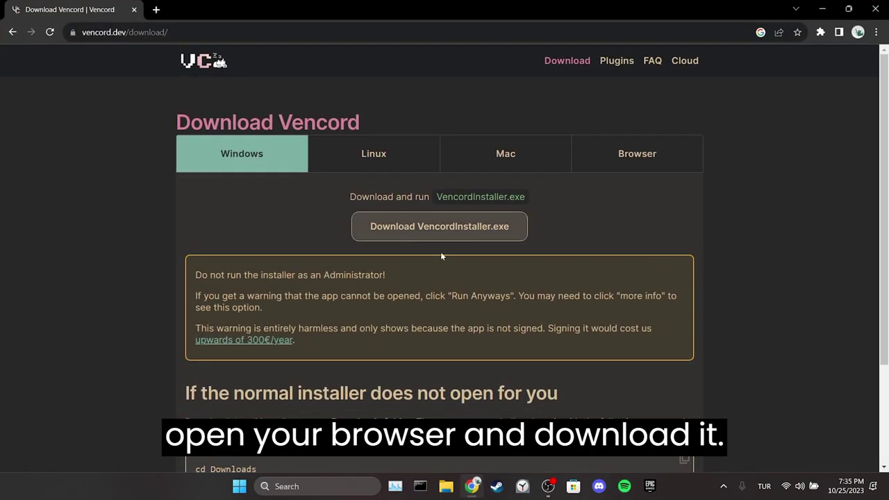
click(875, 9)
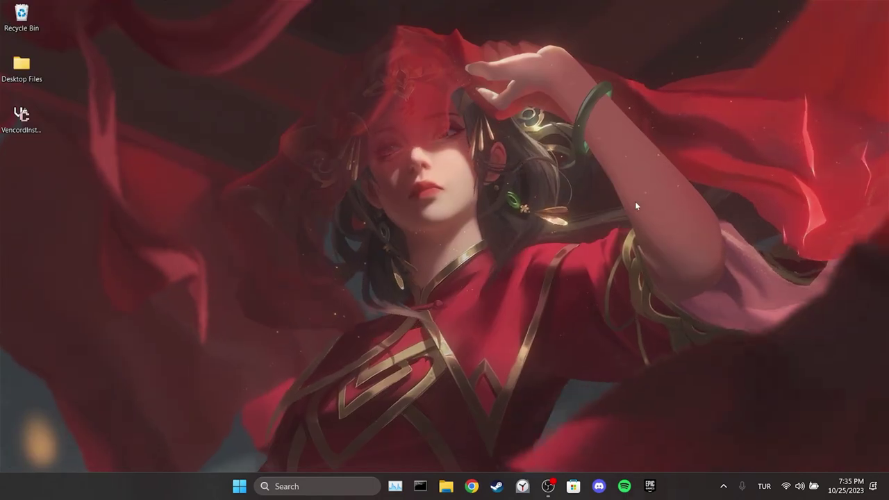
double_click(21, 119)
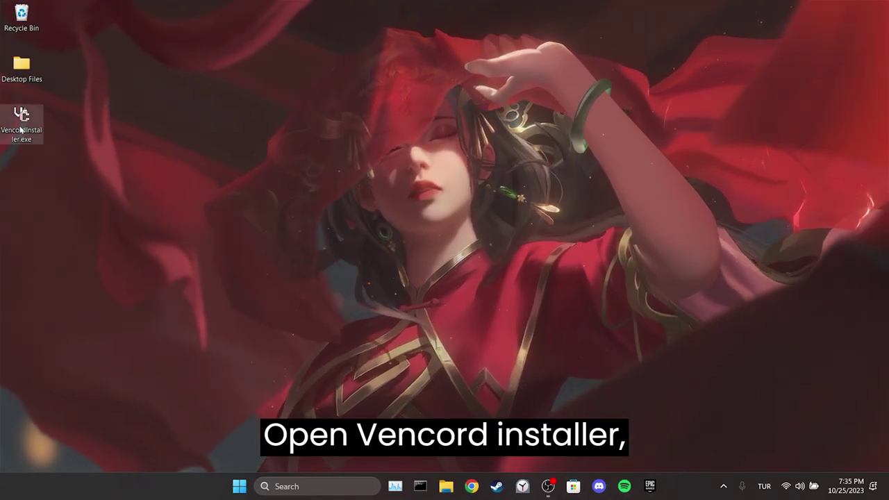
click(481, 255)
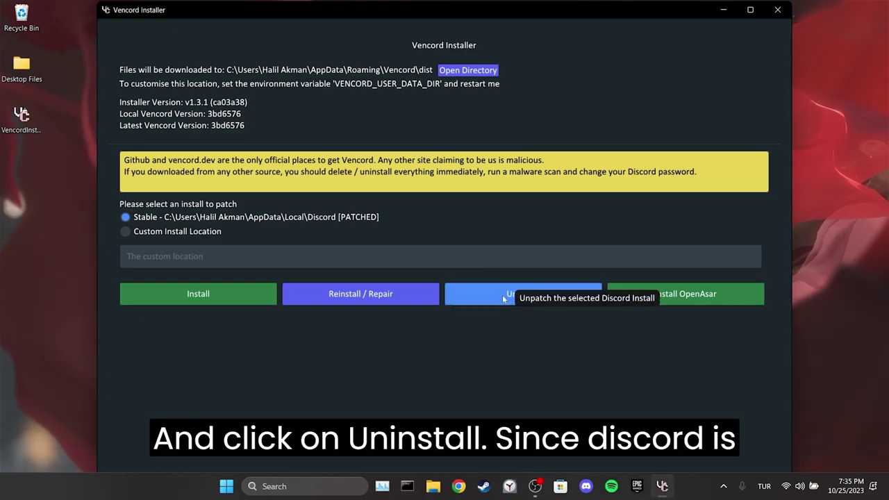
Step: Uninstall Vencord from Stable Discord, retrying after the failed-to-unpatch error
click(529, 291)
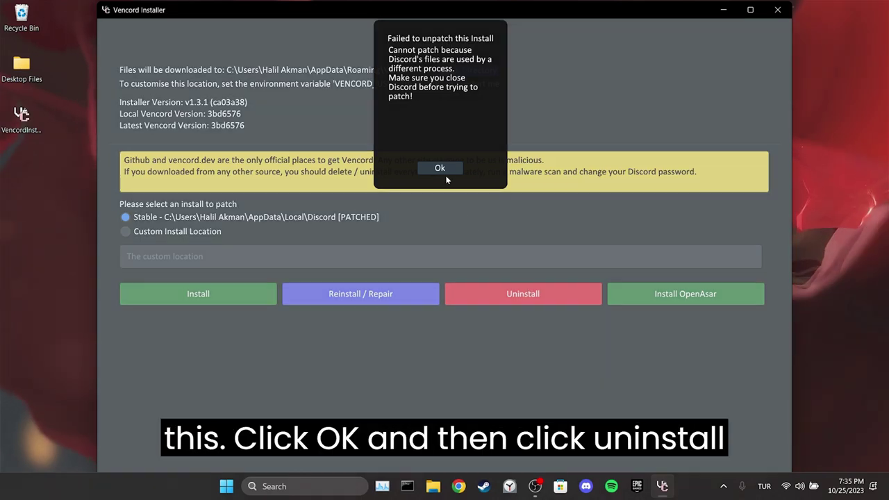
click(443, 171)
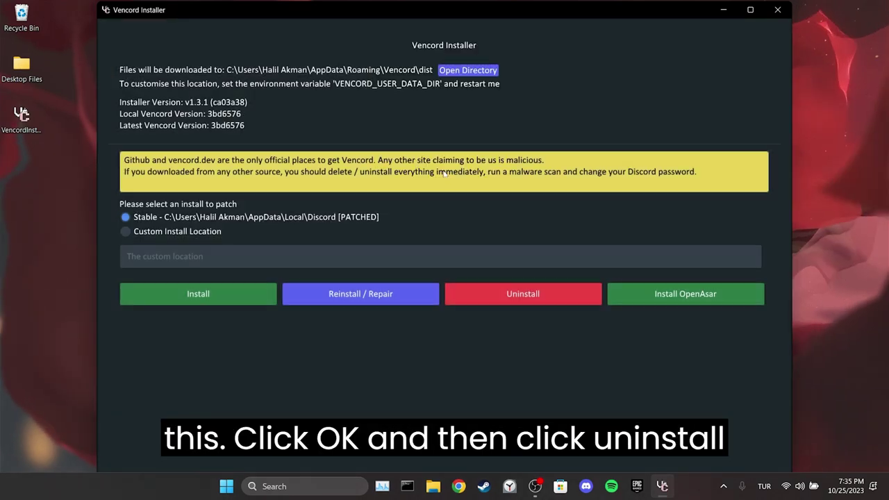
click(517, 298)
key(Return)
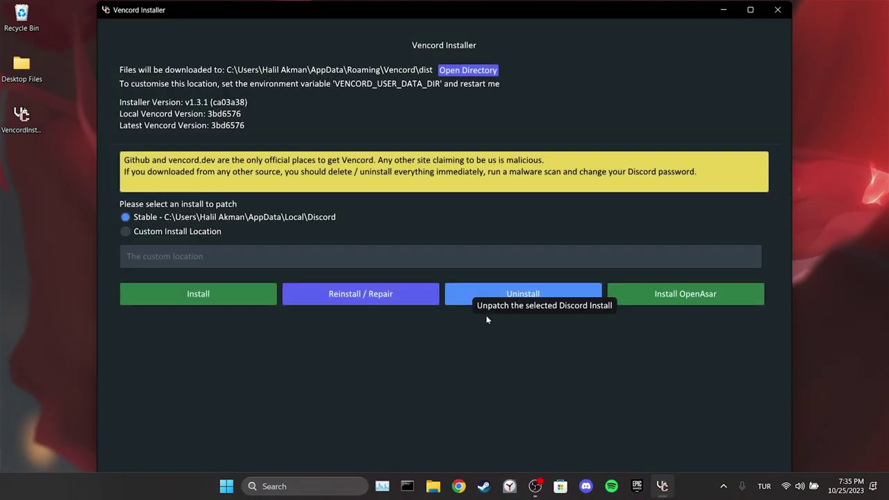
Step: Close the Vencord installer and bring up the Run dialog by searching 'run'
click(777, 9)
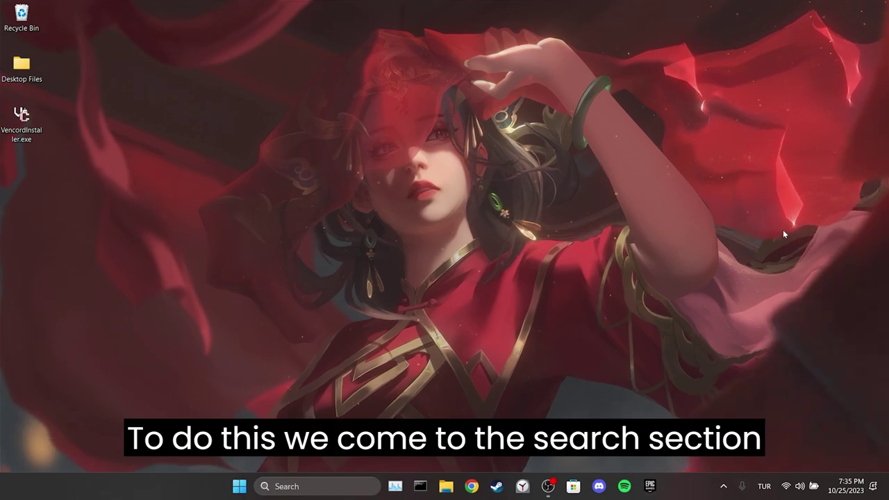
click(316, 486)
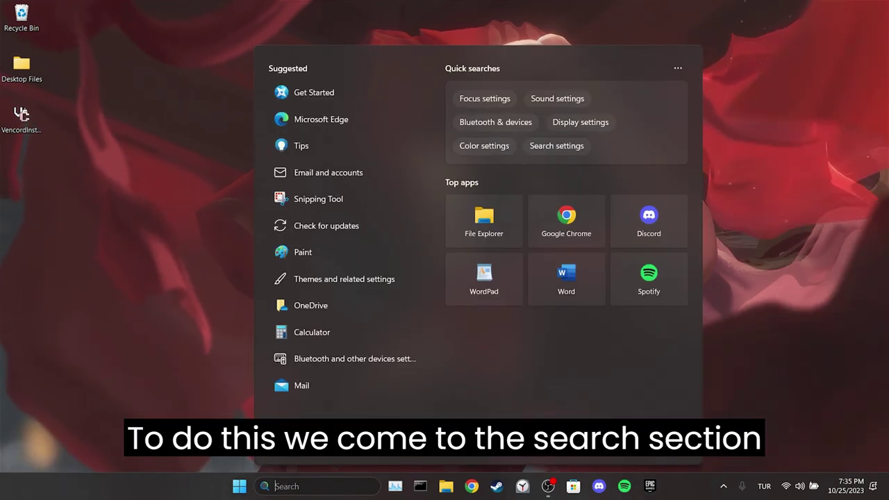
text(run)
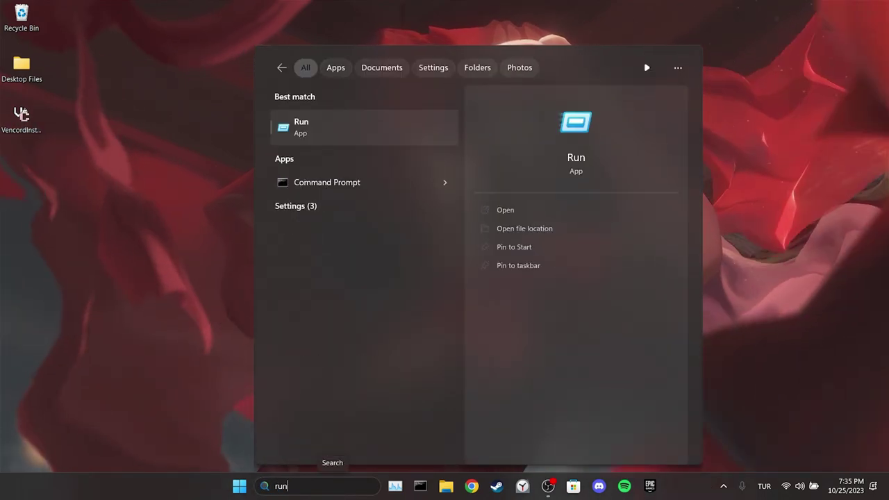
click(351, 126)
click(56, 404)
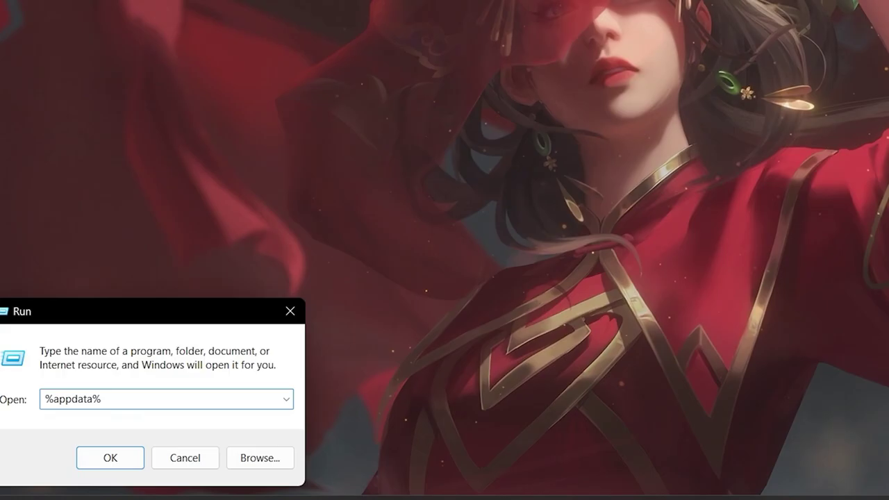
Step: Delete the Cache, Code Cache, DawnCache and GPUCache folders inside AppData\Roaming\discord
click(99, 458)
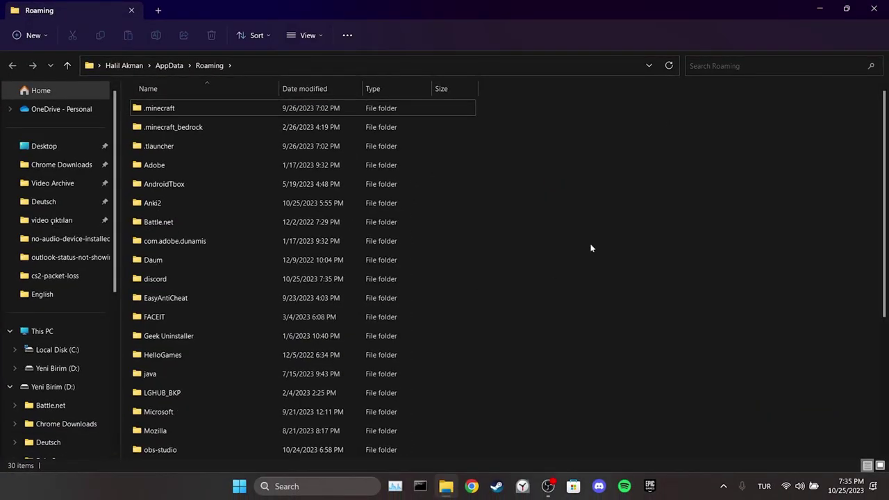
key(d)
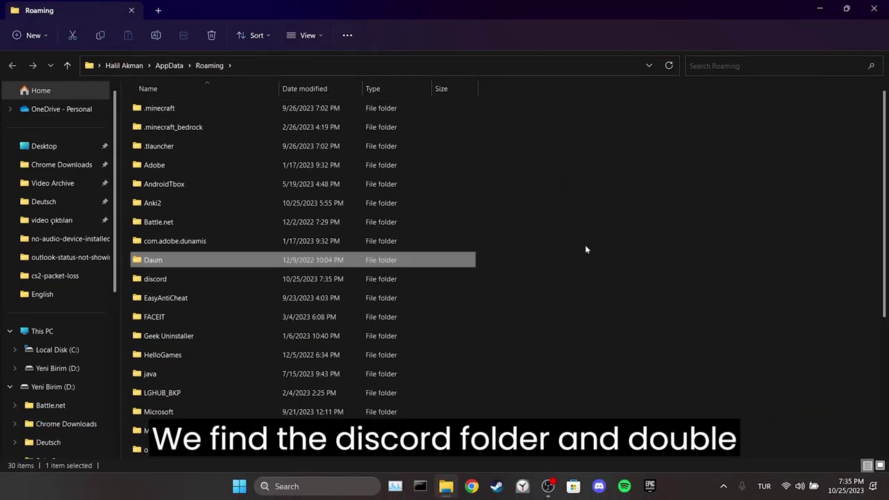
click(164, 283)
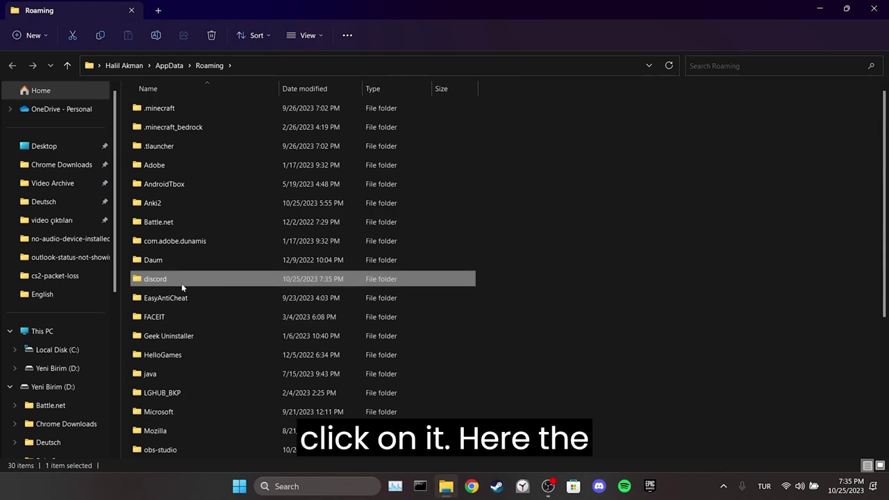
double_click(182, 283)
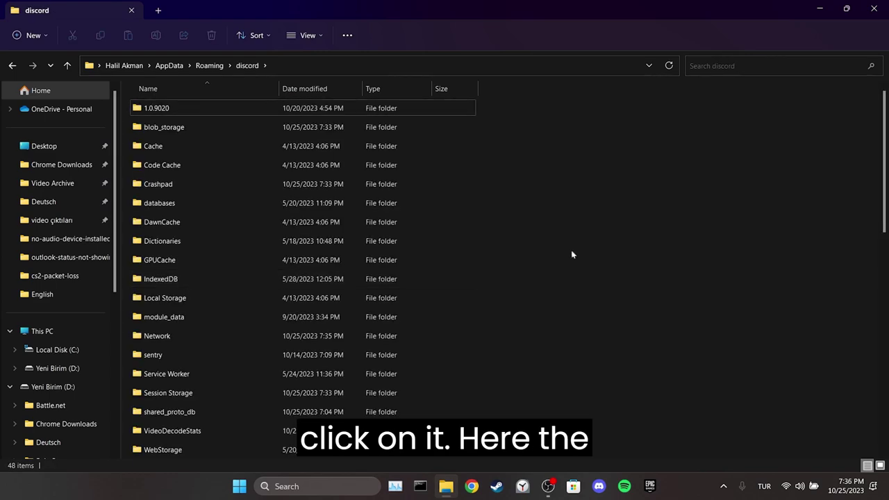
ctrl+click(184, 164)
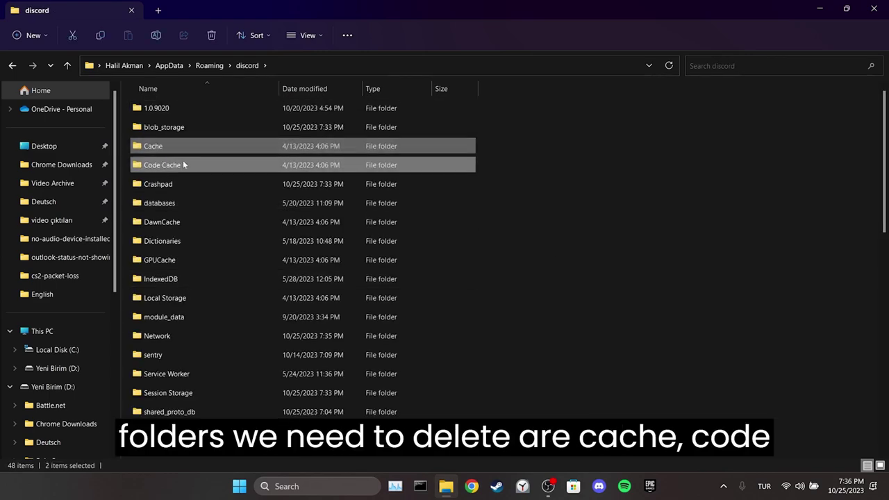
ctrl+click(189, 219)
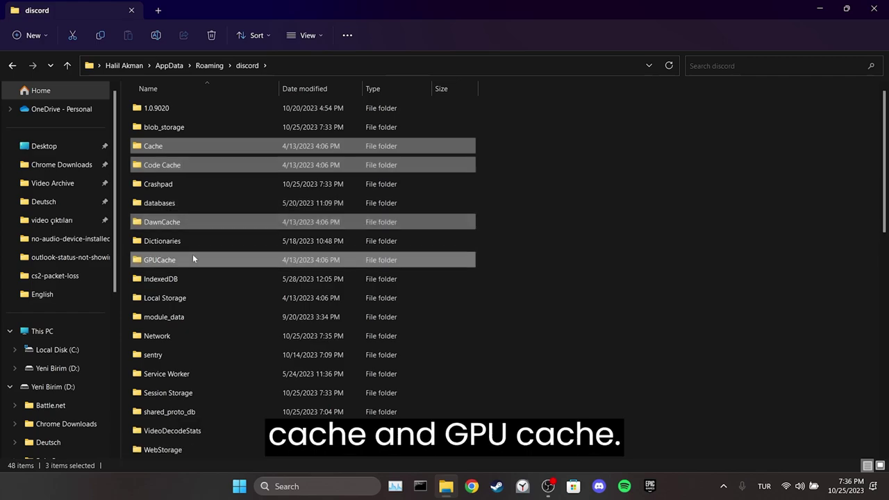
right_click(193, 258)
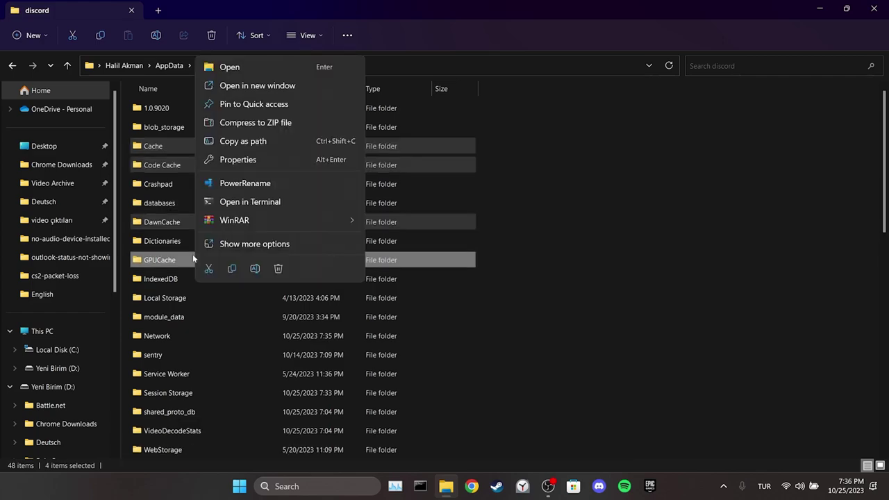
click(277, 268)
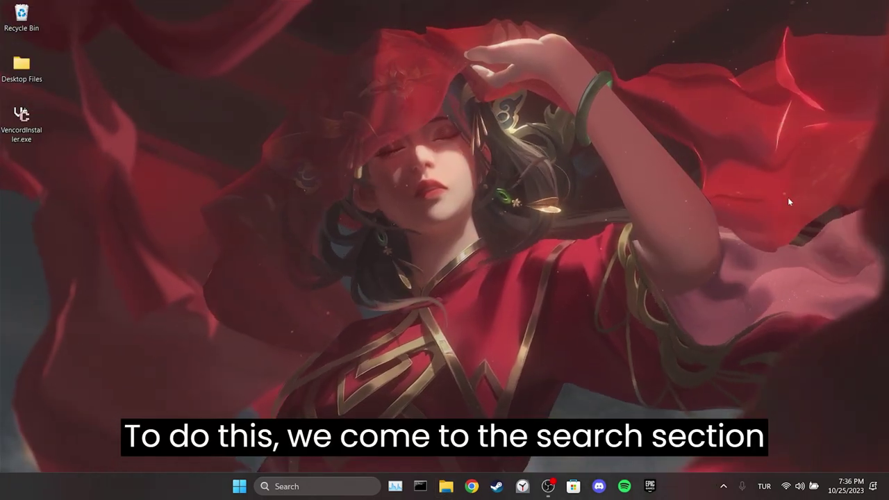
Step: Uninstall Discord via Control Panel's Programs and Features, then close the window
click(314, 486)
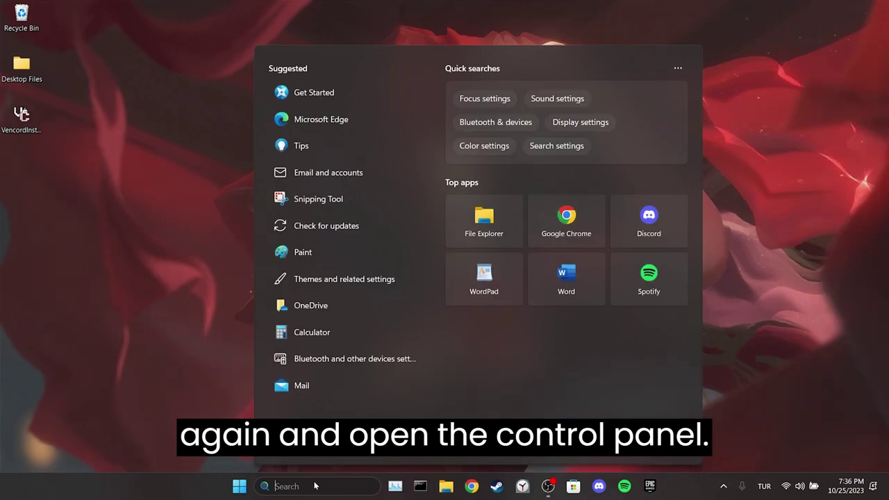
text(control panel)
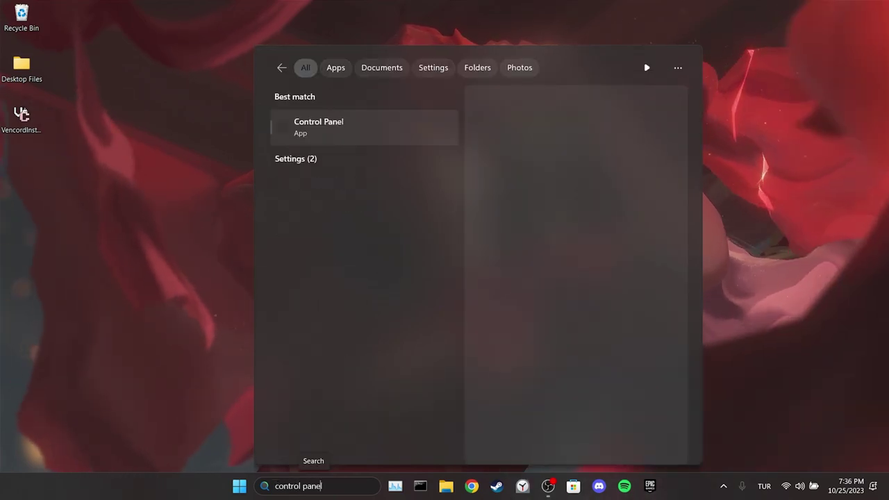
click(324, 136)
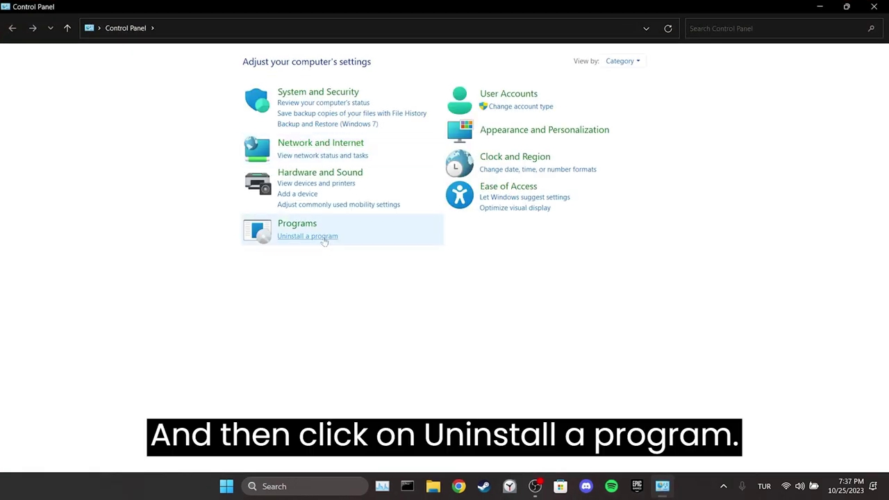
click(323, 239)
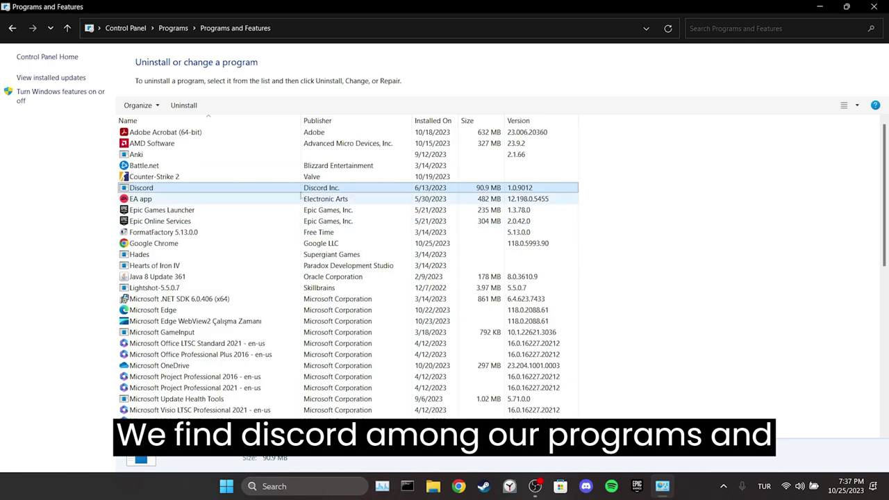
right_click(143, 187)
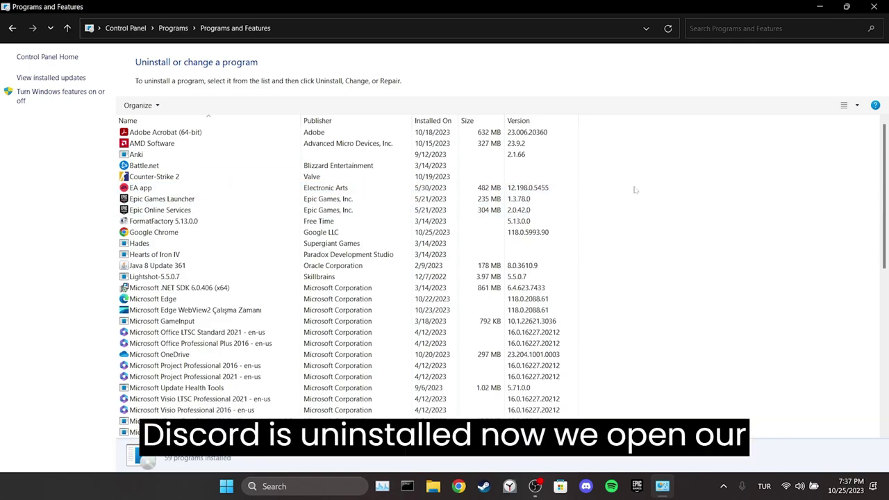
click(873, 7)
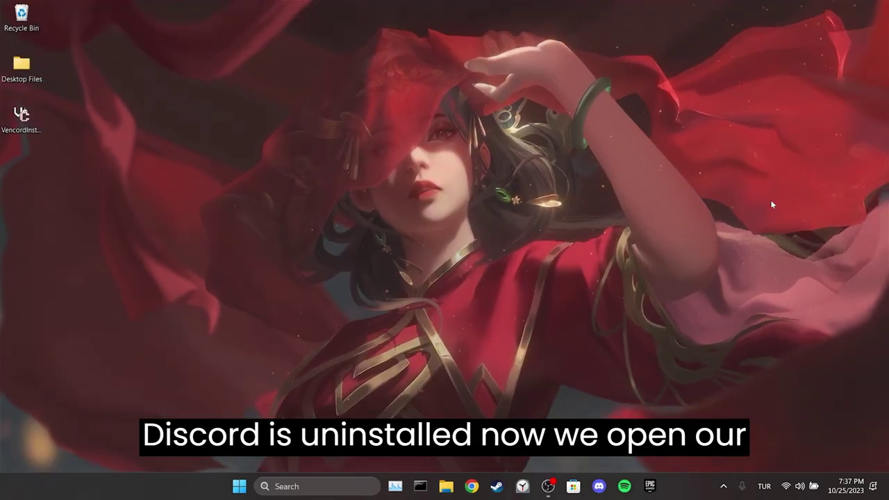
Step: Download the Discord Windows installer via a 'discord download' search, then reopen the Vencord download page
click(479, 484)
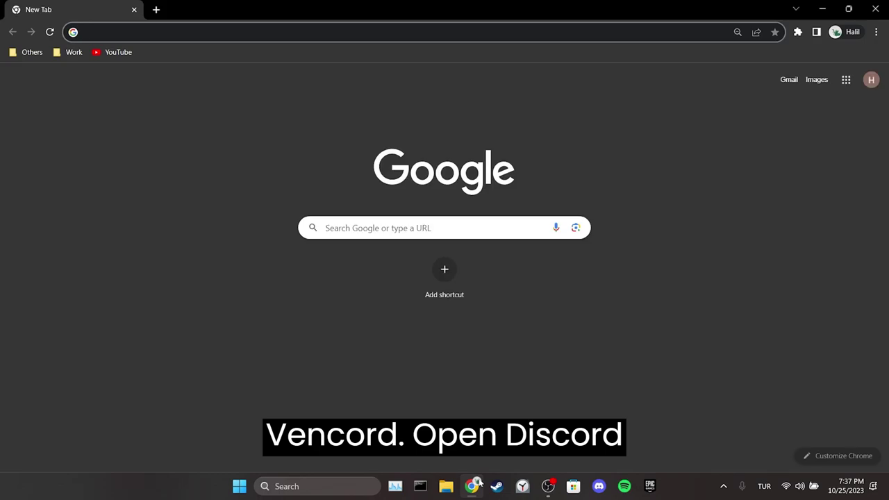
text(discord download)
key(Return)
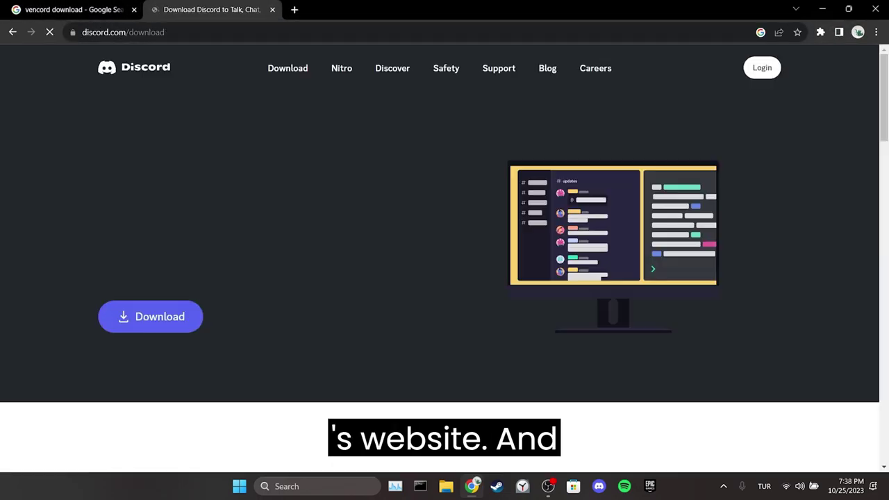
click(190, 349)
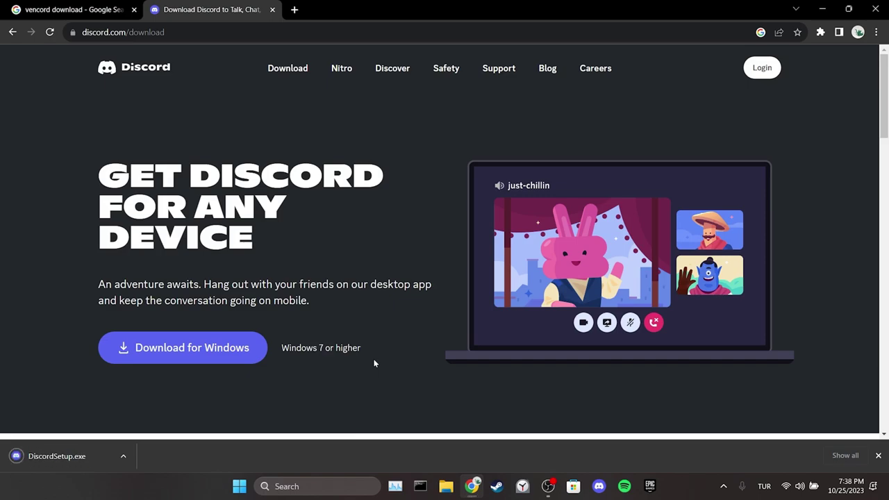
click(83, 9)
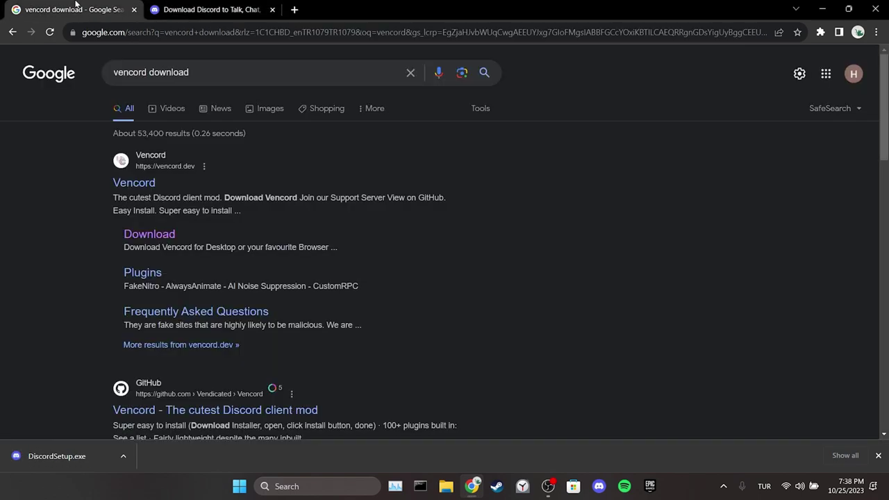
click(149, 234)
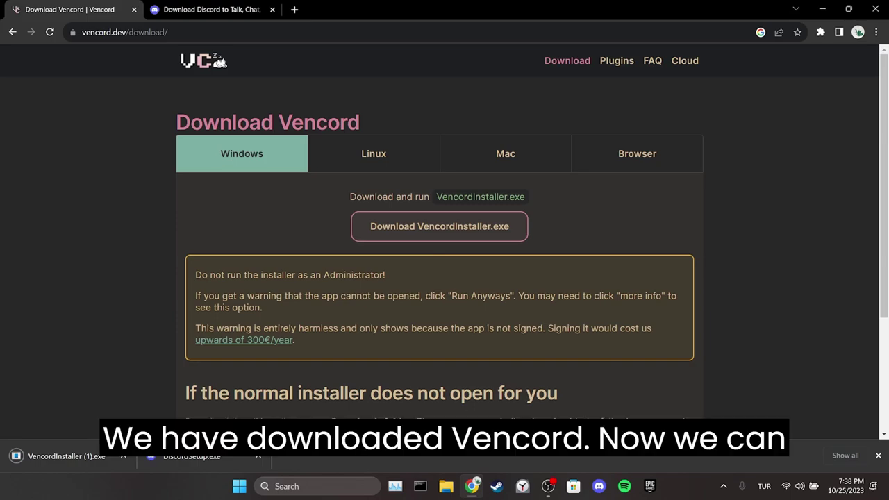
Step: Run DiscordSetup.exe and confirm the security warning to reinstall Discord
click(202, 456)
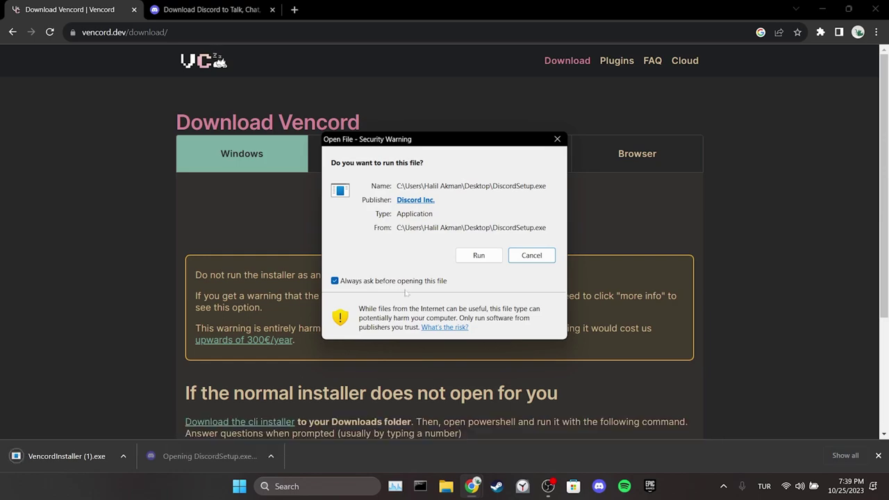
click(476, 256)
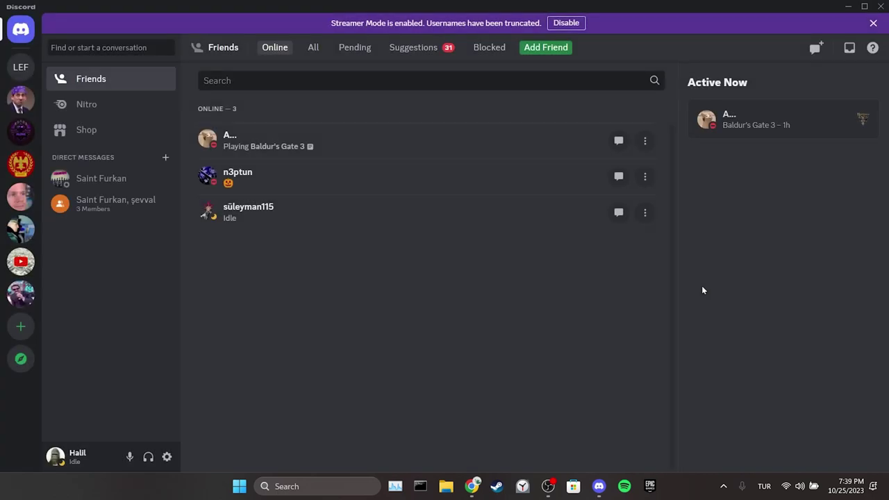
Step: Run the downloaded Vencord installer, install onto Stable Discord, and dismiss the Successfully Patched message
click(472, 486)
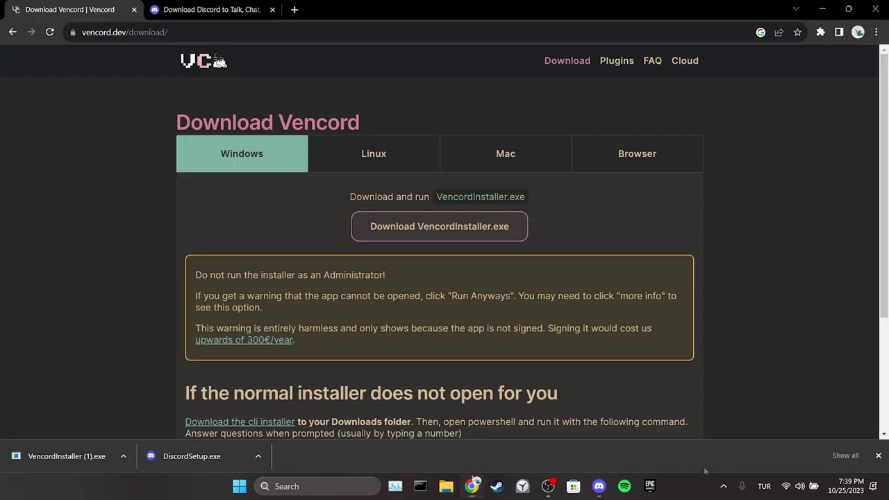
click(67, 456)
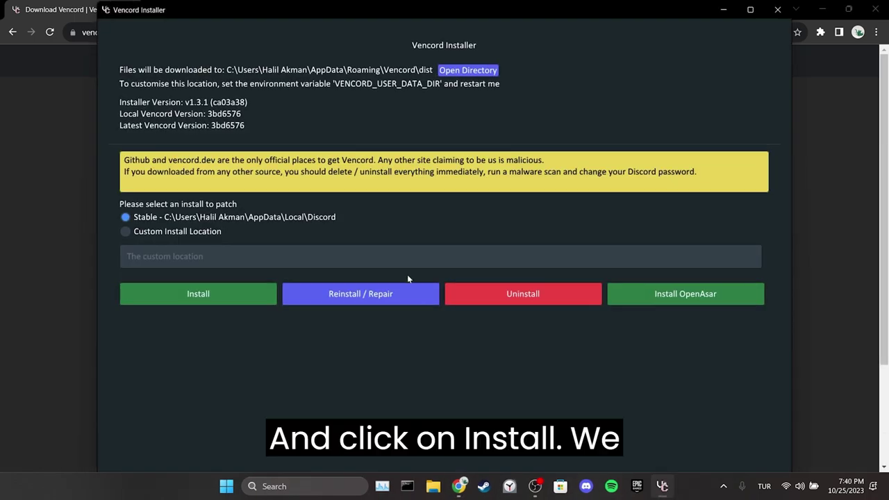
click(207, 297)
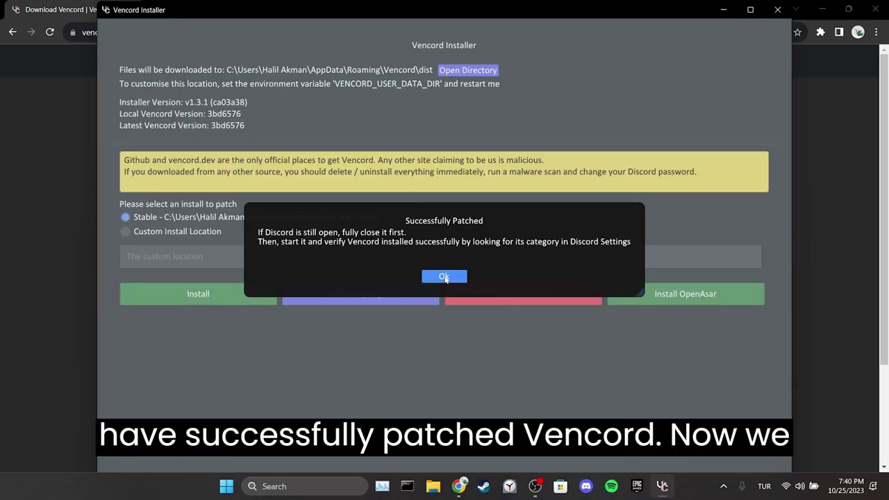
click(444, 277)
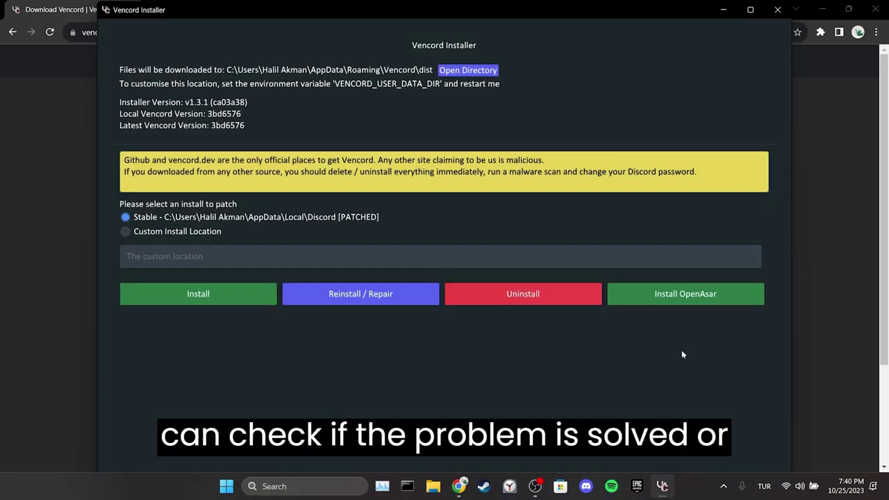
Step: Minimize all open windows with Win+D to show the desktop icons
key(super+d)
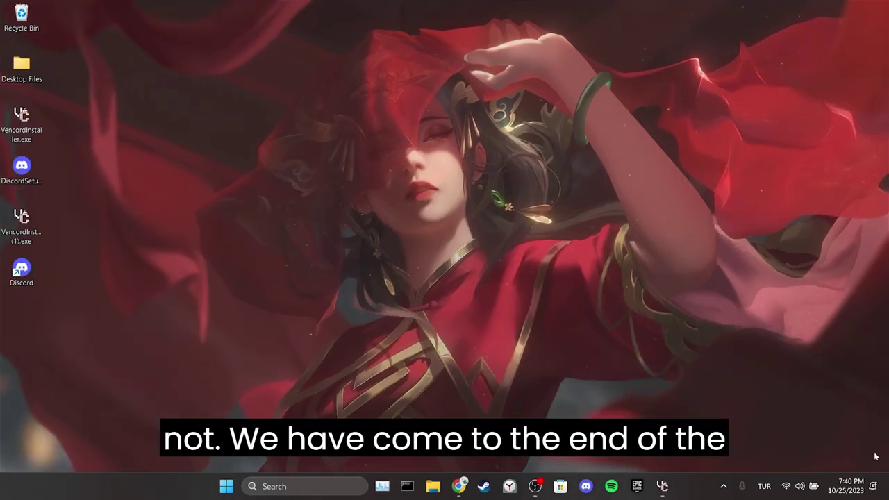